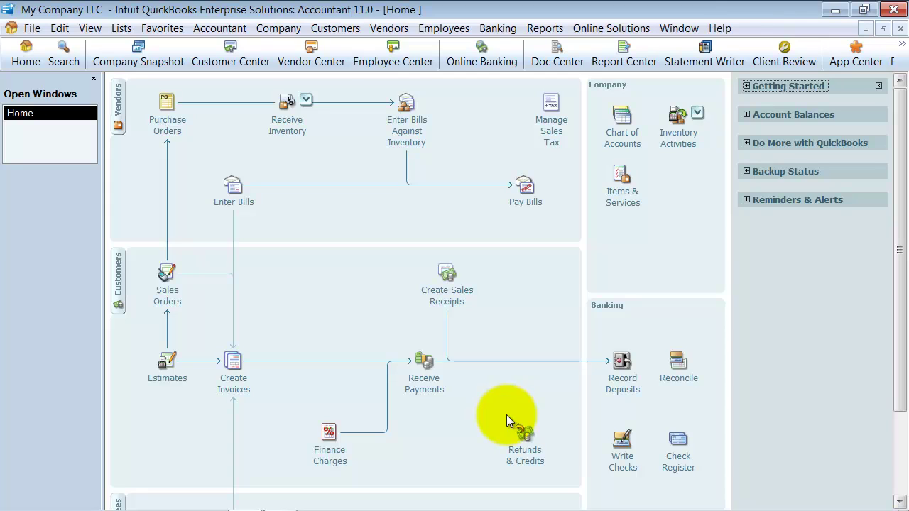
# - Start a new item of type Group from the Item List
pyautogui.click(628, 193)
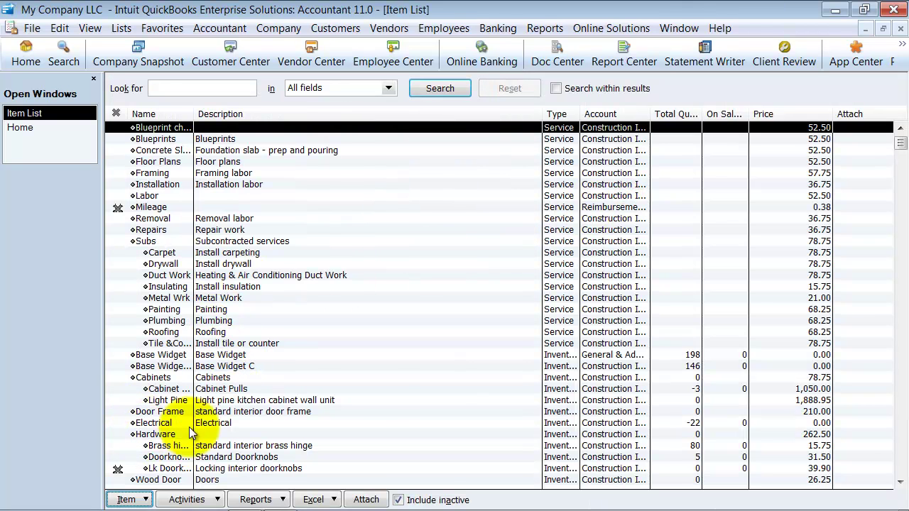
pyautogui.hotkey('ctrl', 'n')
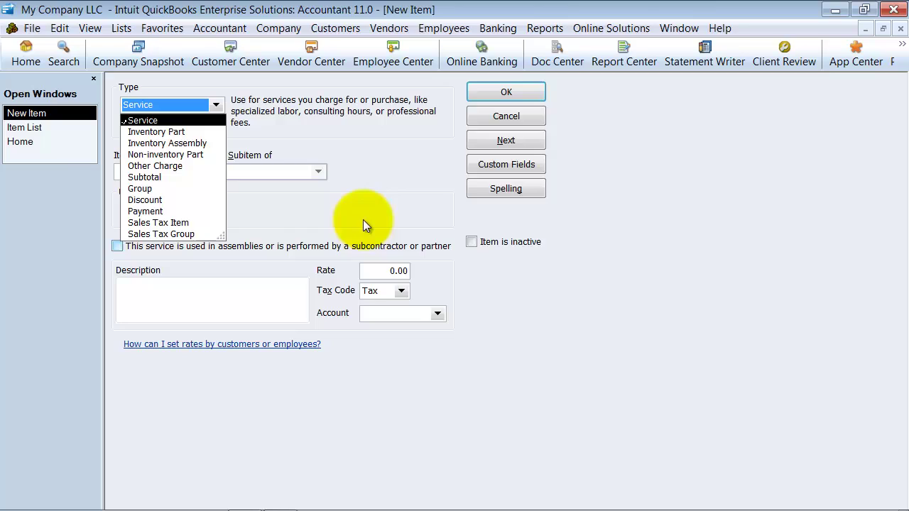
pyautogui.click(158, 189)
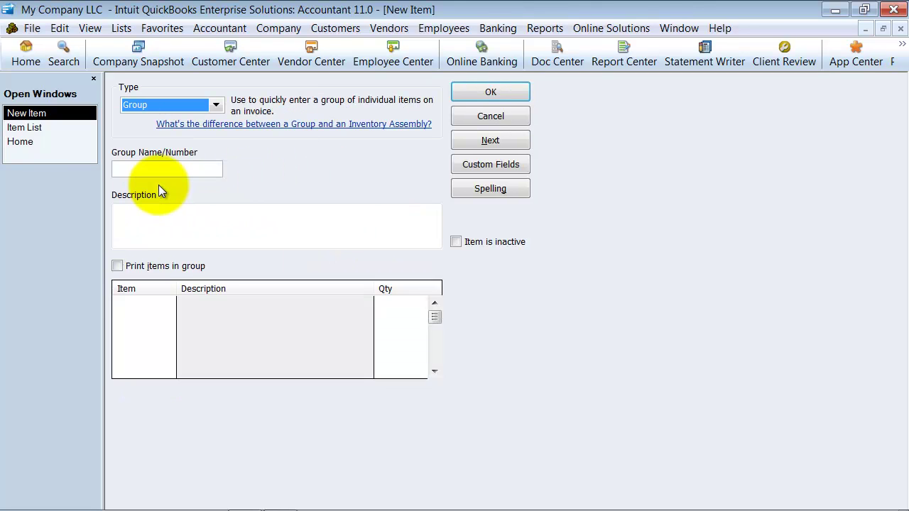
# - Name the group 'Group Item B' and copy the name into the Description
pyautogui.press('Tab')
pyautogui.write('Gro')
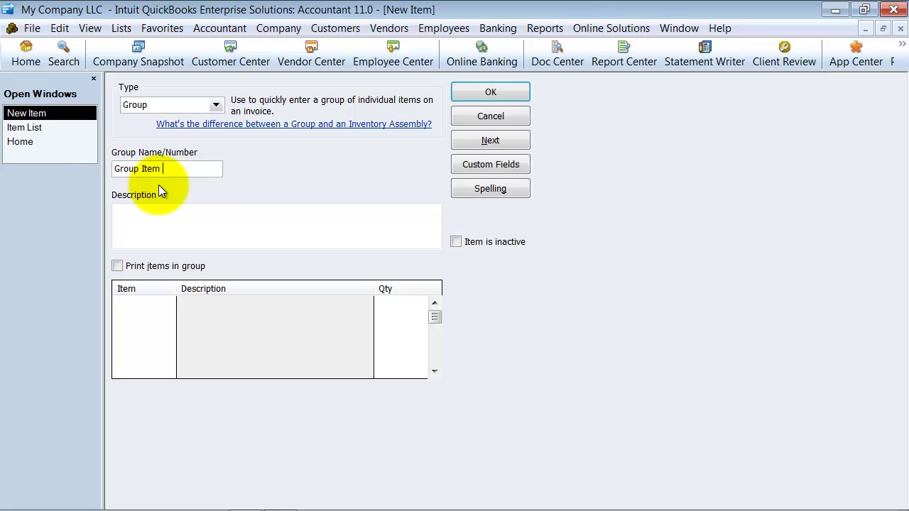
pyautogui.write('up Item B')
pyautogui.press('Tab')
pyautogui.moveTo(200, 174); pyautogui.dragTo(69, 169)
pyautogui.hotkey('ctrl', 'c')
pyautogui.click(138, 213)
pyautogui.hotkey('ctrl', 'v')
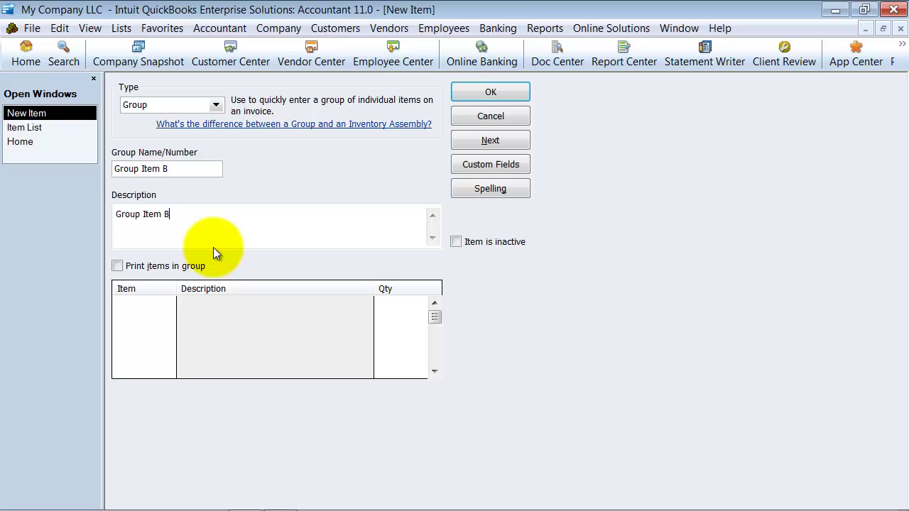
# - Add Labor with quantity 2 and Subs:Plumbing with quantity 5 to the group
pyautogui.click(167, 299)
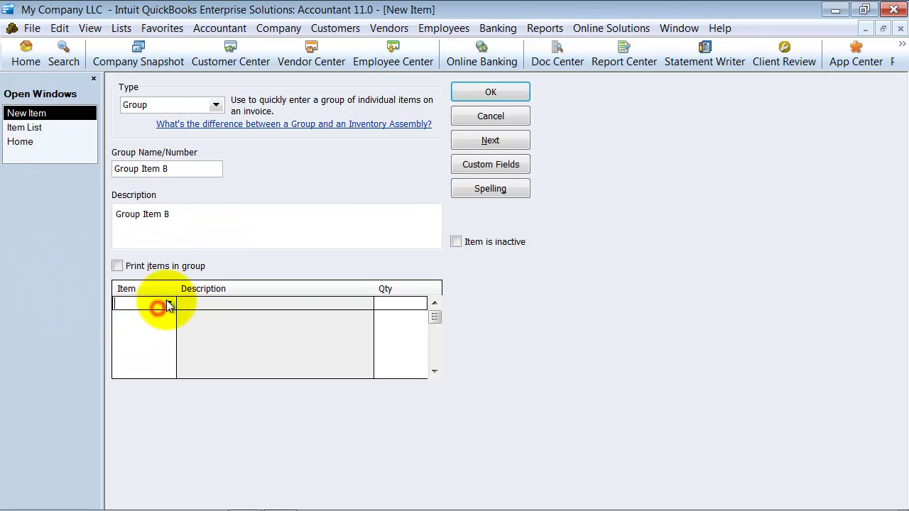
pyautogui.click(167, 301)
pyautogui.click(145, 164)
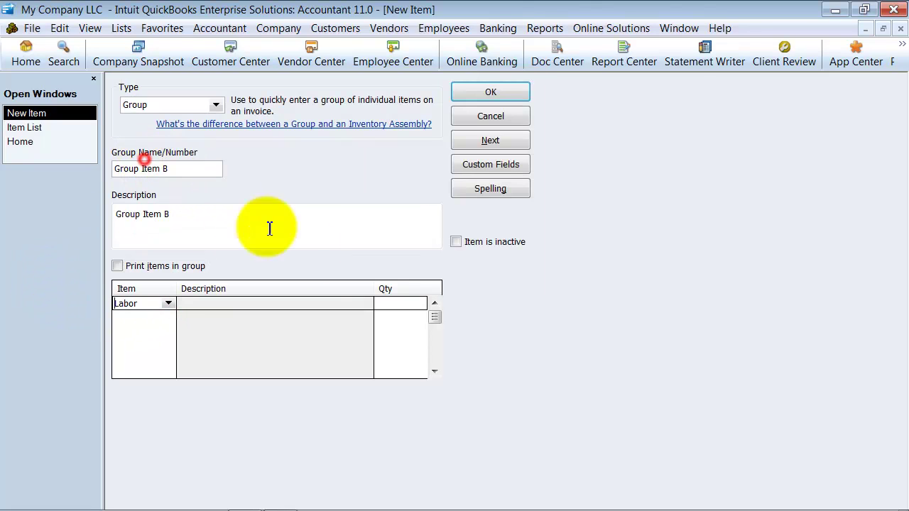
pyautogui.click(412, 304)
pyautogui.write('2')
pyautogui.click(144, 316)
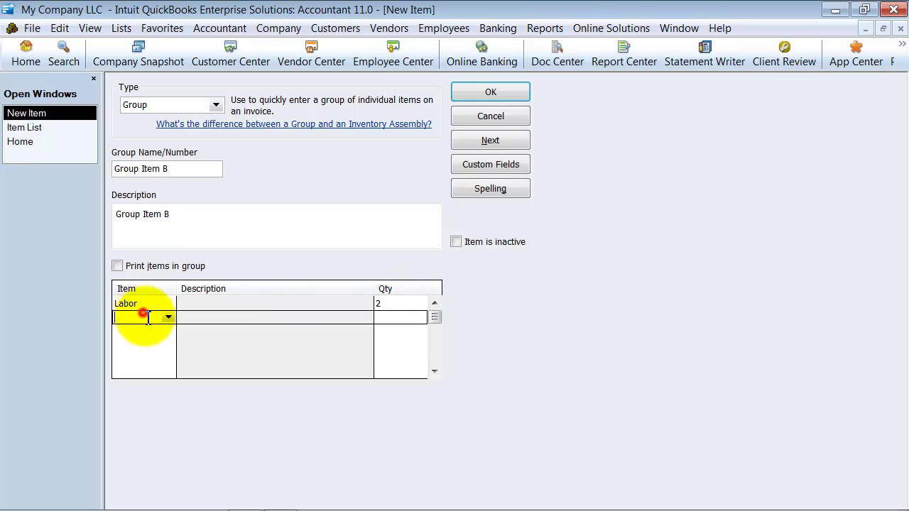
pyautogui.click(168, 318)
pyautogui.click(152, 293)
pyautogui.click(391, 317)
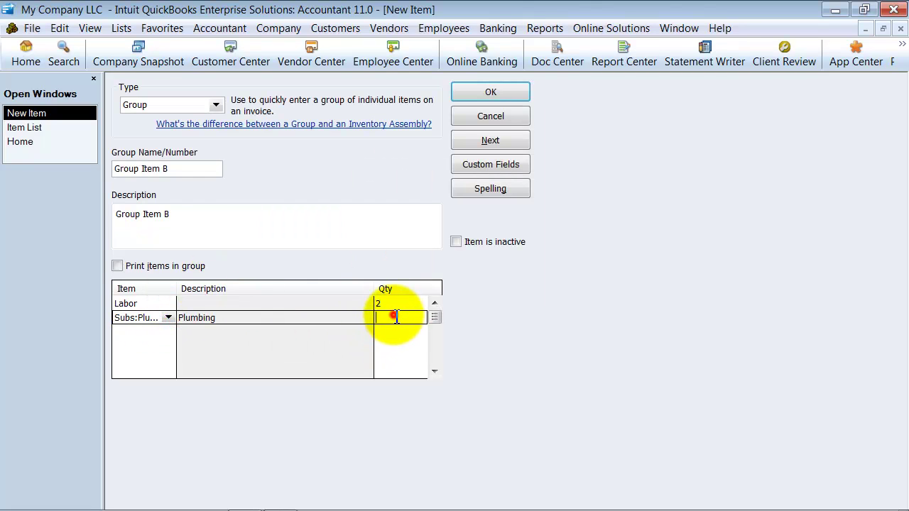
pyautogui.write('5')
# - Add Delivery Charges (quantity 50), Expense Total and the 10% Customer Loyalty Discount
pyautogui.click(167, 330)
pyautogui.click(166, 330)
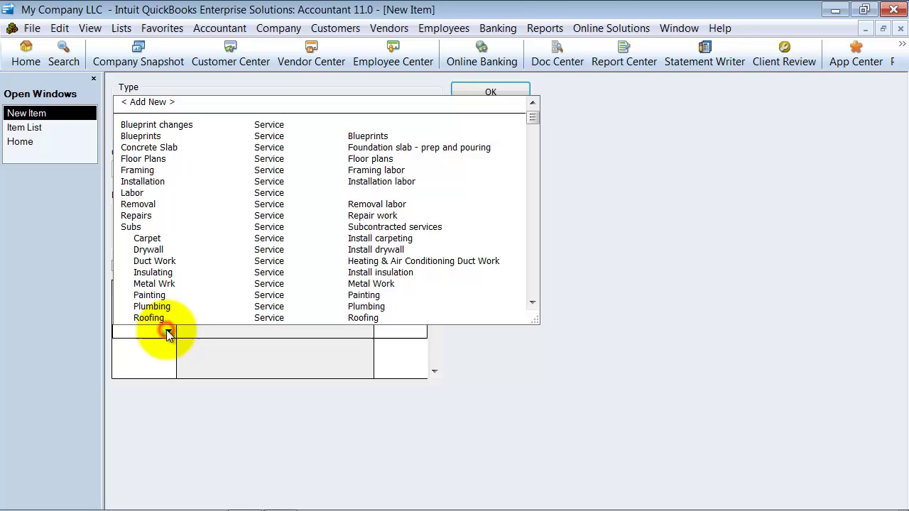
pyautogui.scroll(-14, 172, 321)
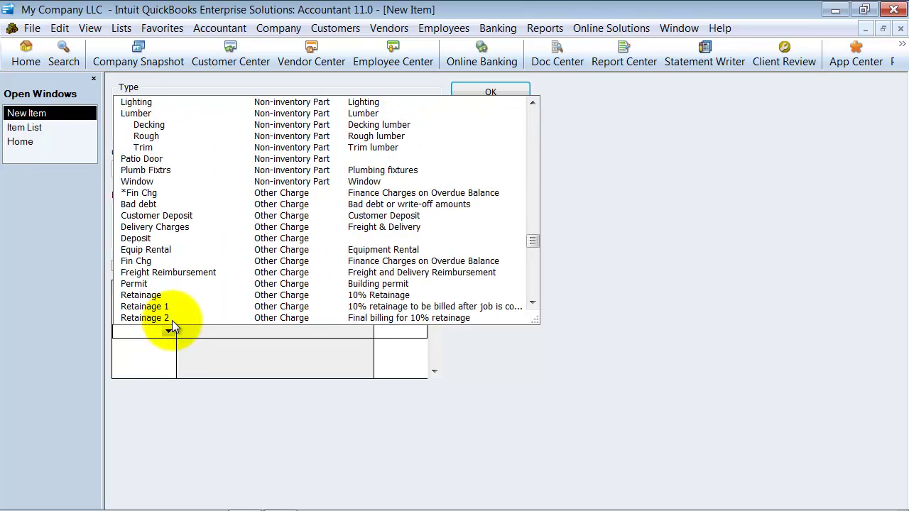
pyautogui.click(150, 227)
pyautogui.click(376, 331)
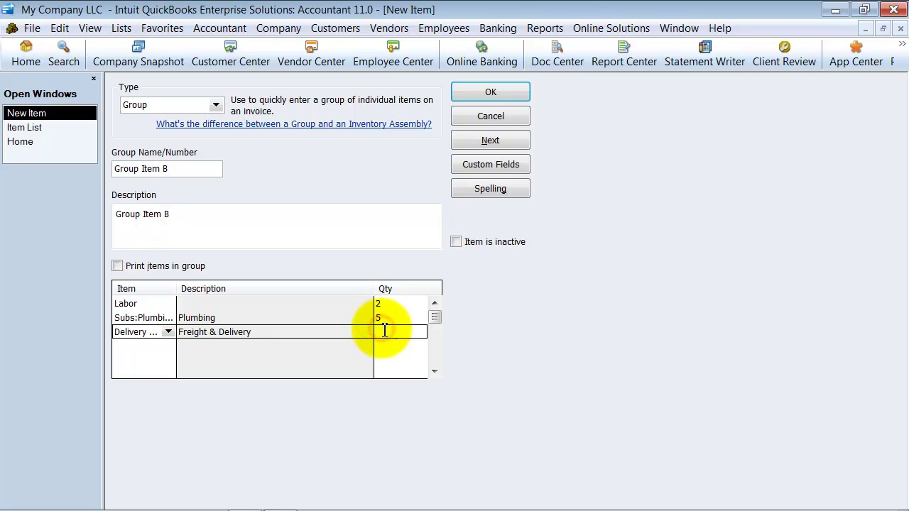
pyautogui.press('Tab')
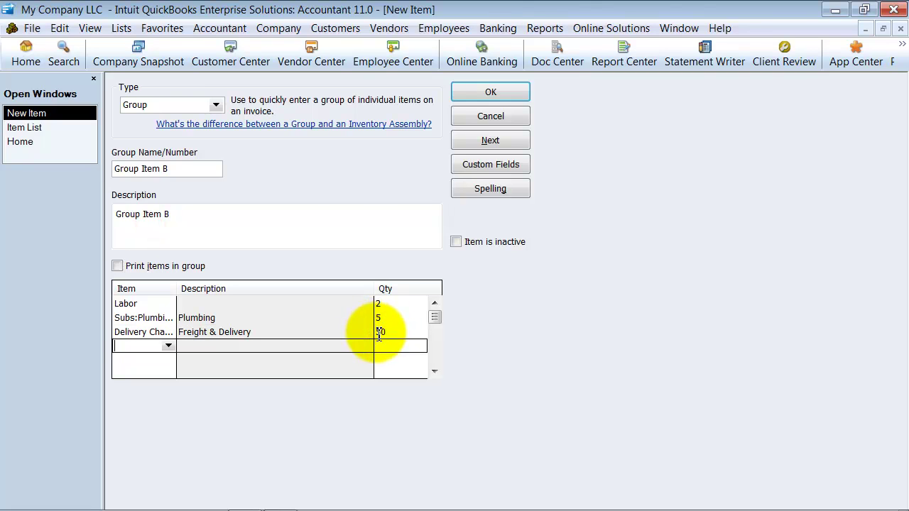
pyautogui.click(169, 345)
pyautogui.scroll(-20, 168, 221)
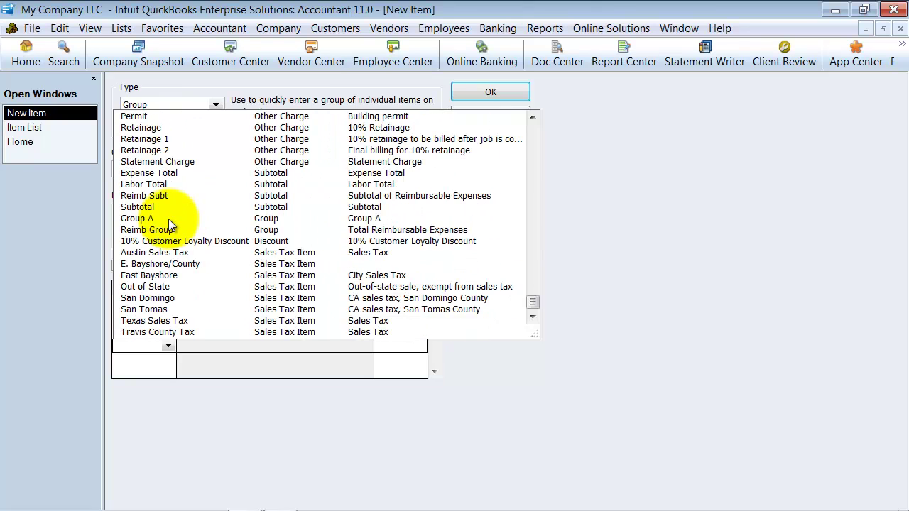
pyautogui.click(142, 174)
pyautogui.click(167, 359)
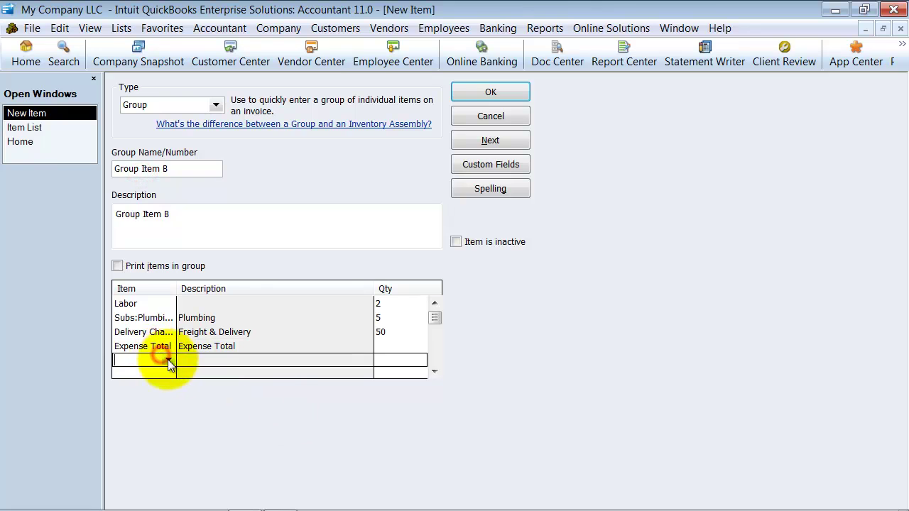
pyautogui.click(168, 360)
pyautogui.scroll(-15, 192, 265)
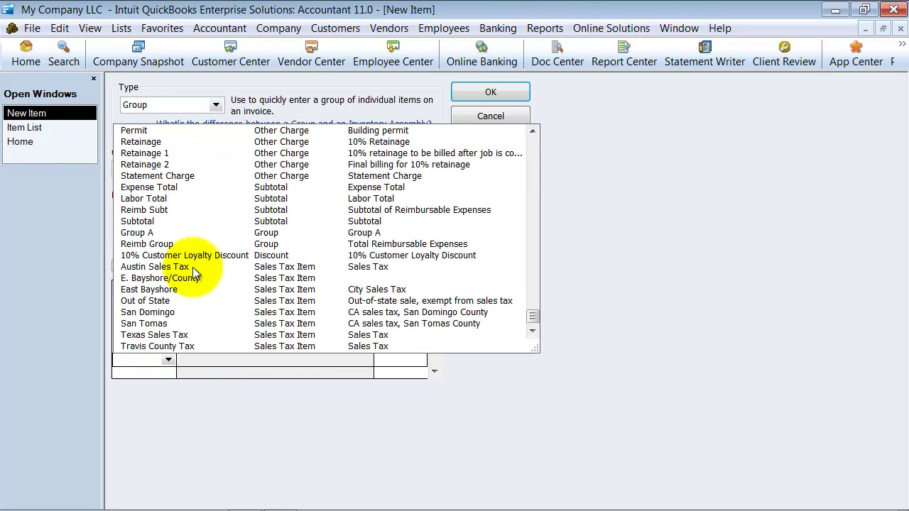
pyautogui.click(185, 255)
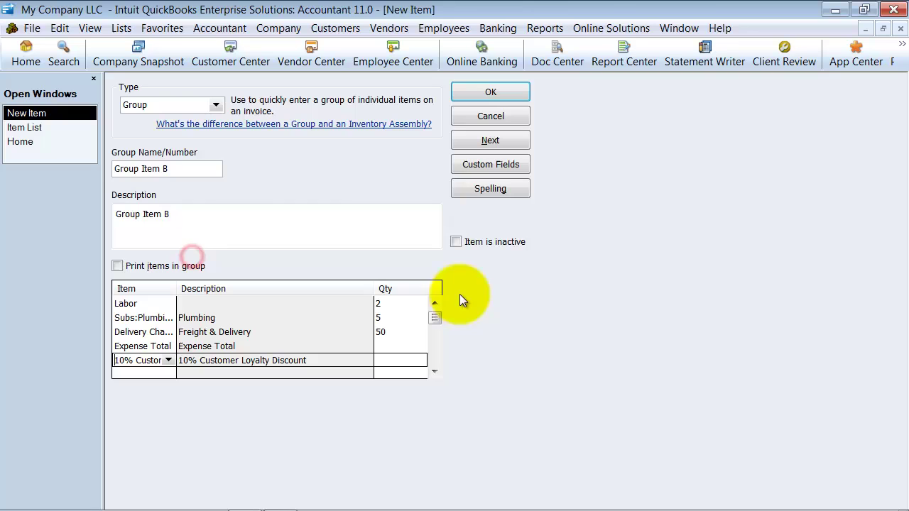
# - Save Group Item B and start a new invoice for the customer's job, skipping billable time
pyautogui.click(491, 96)
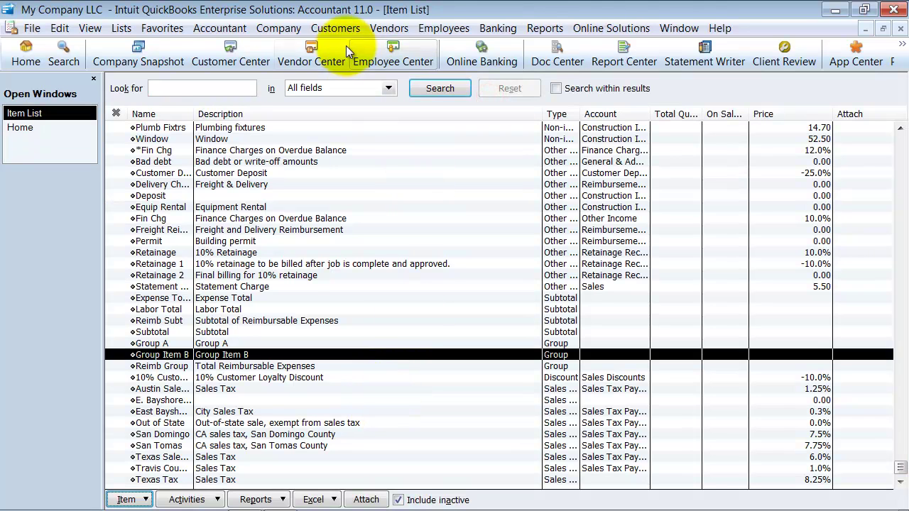
pyautogui.click(338, 30)
pyautogui.click(337, 128)
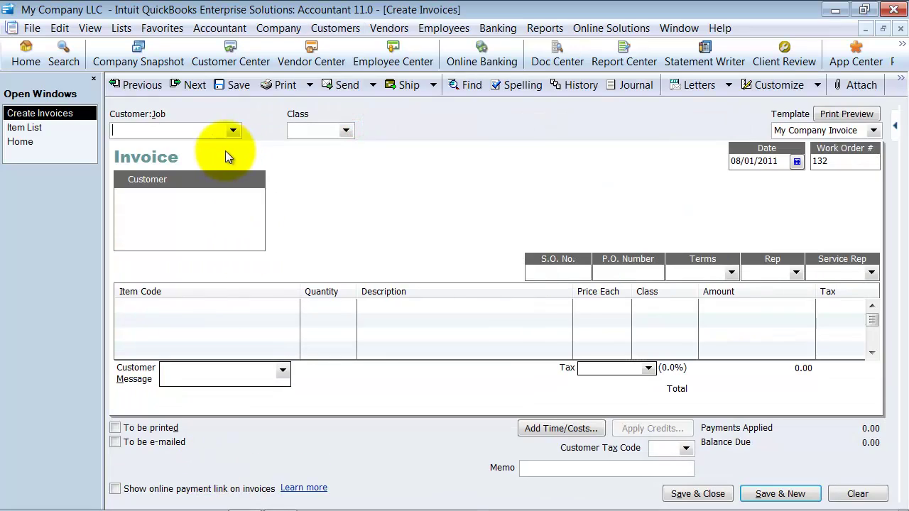
pyautogui.click(234, 130)
pyautogui.click(163, 166)
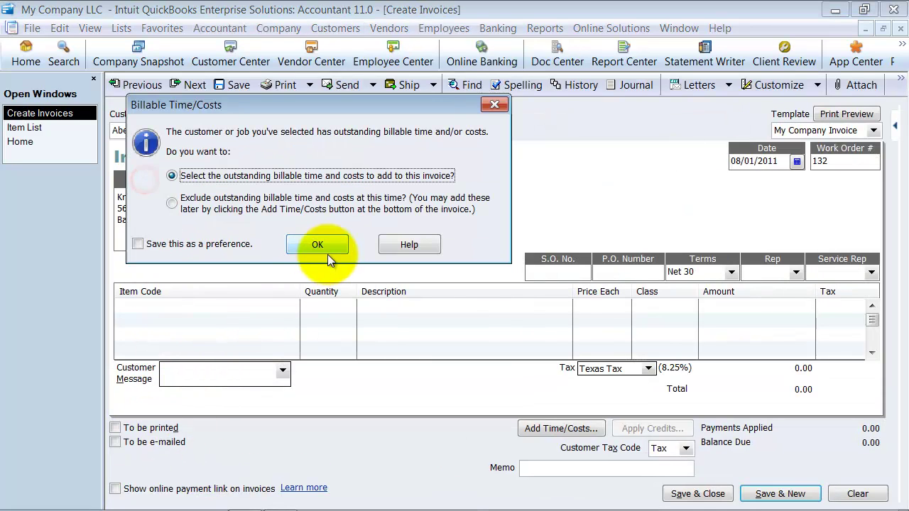
pyautogui.click(495, 105)
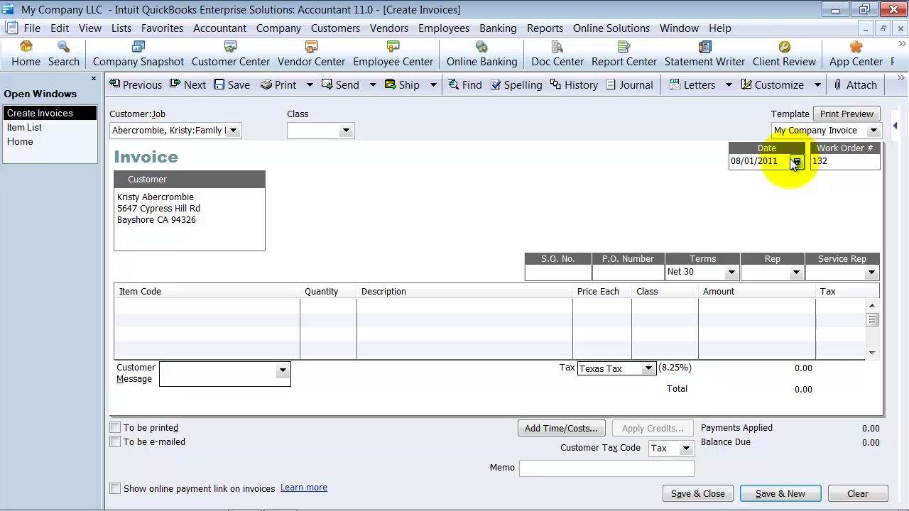
# - Advance the invoice date to 10/31/2011 and go to the first line
pyautogui.click(797, 163)
pyautogui.press('t')
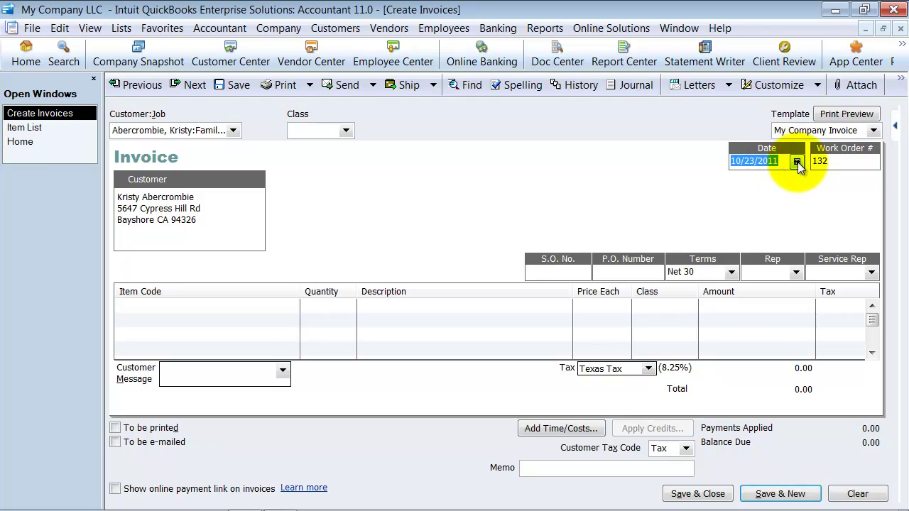
pyautogui.click(183, 301)
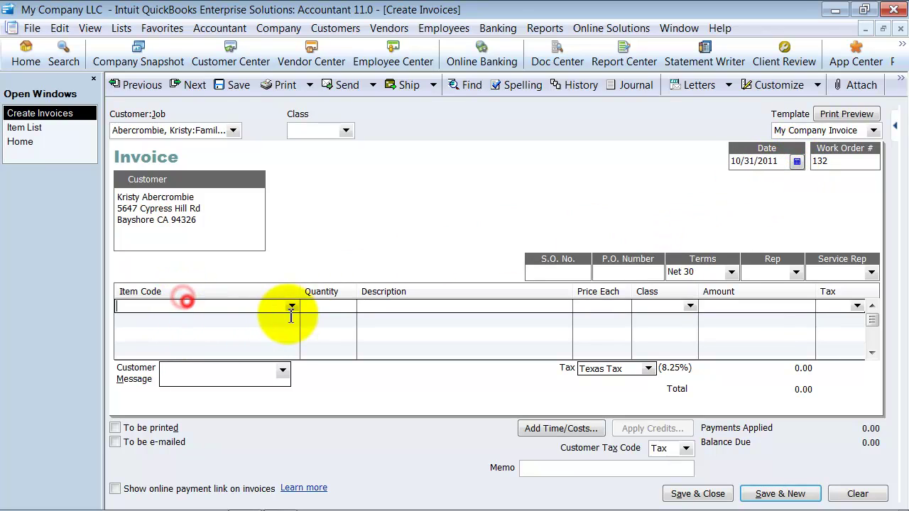
# - Add Group Item B to the invoice with a quantity of 5
pyautogui.write('Group Item B')
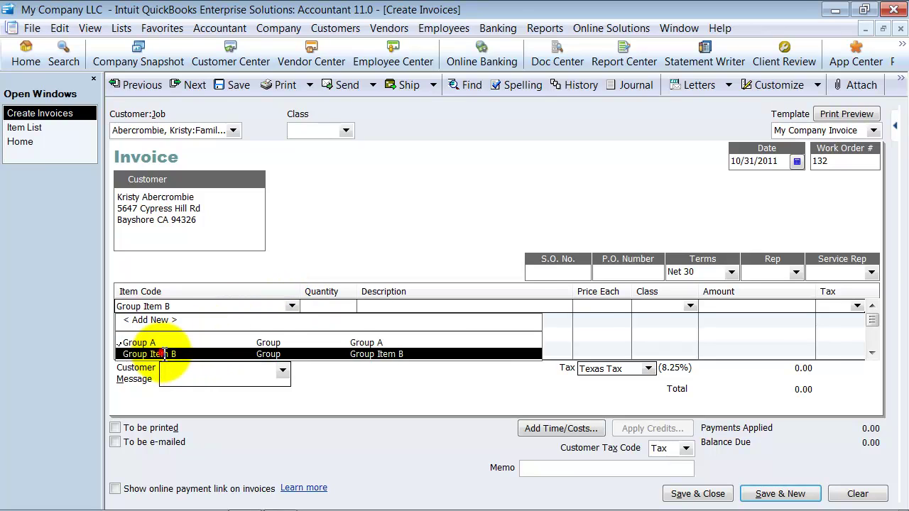
pyautogui.click(164, 354)
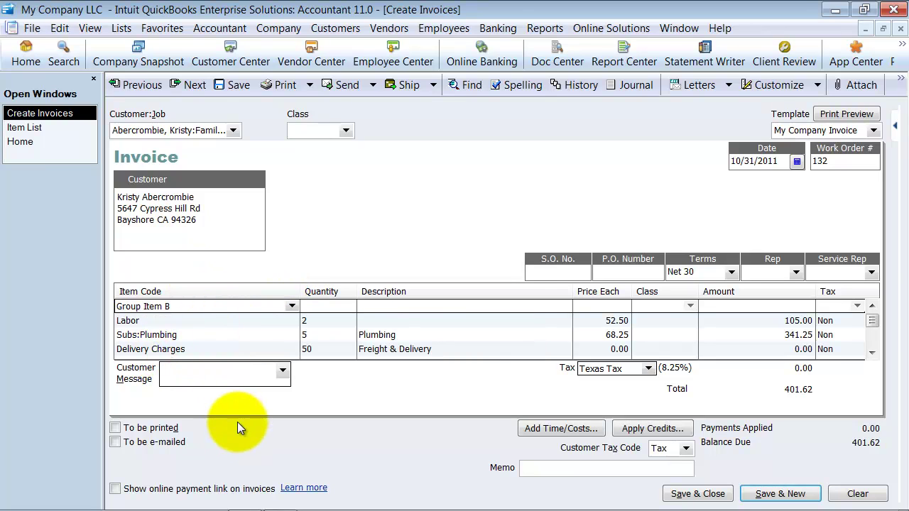
pyautogui.scroll(-2, 250, 334)
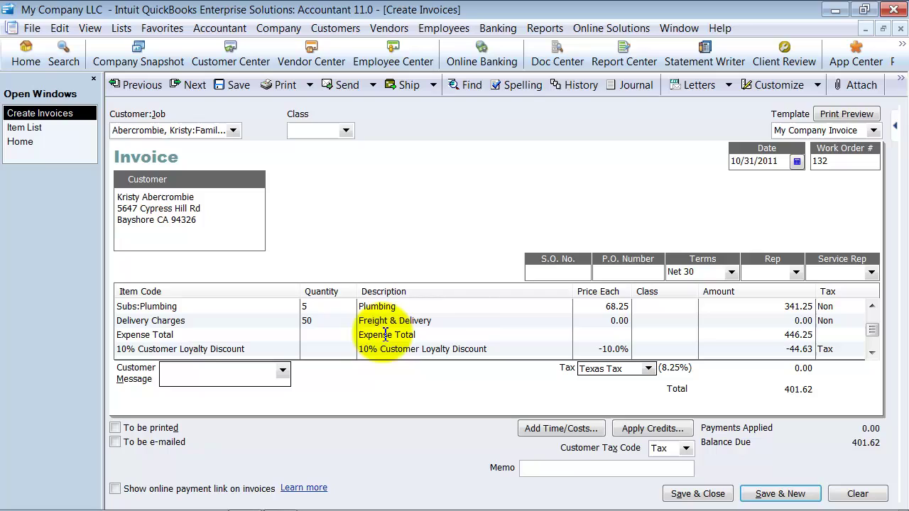
pyautogui.scroll(2, 441, 328)
pyautogui.scroll(-2, 344, 318)
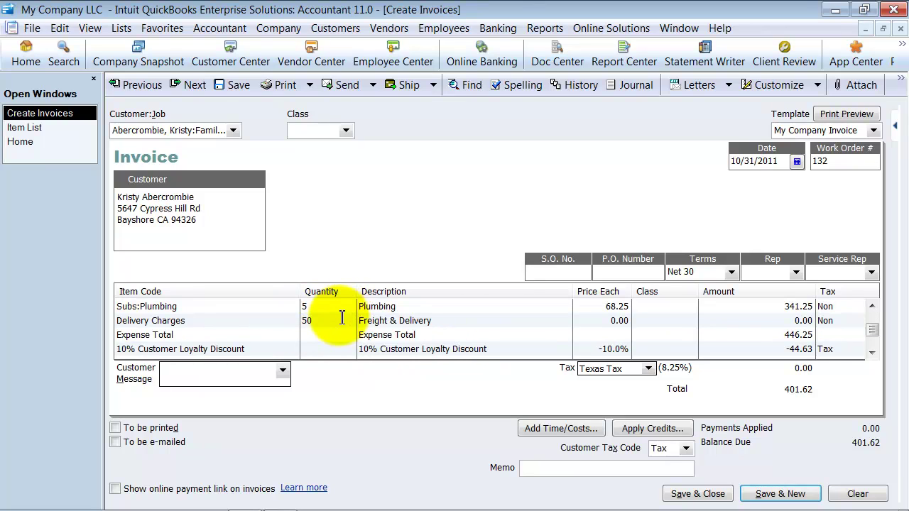
pyautogui.scroll(2, 313, 324)
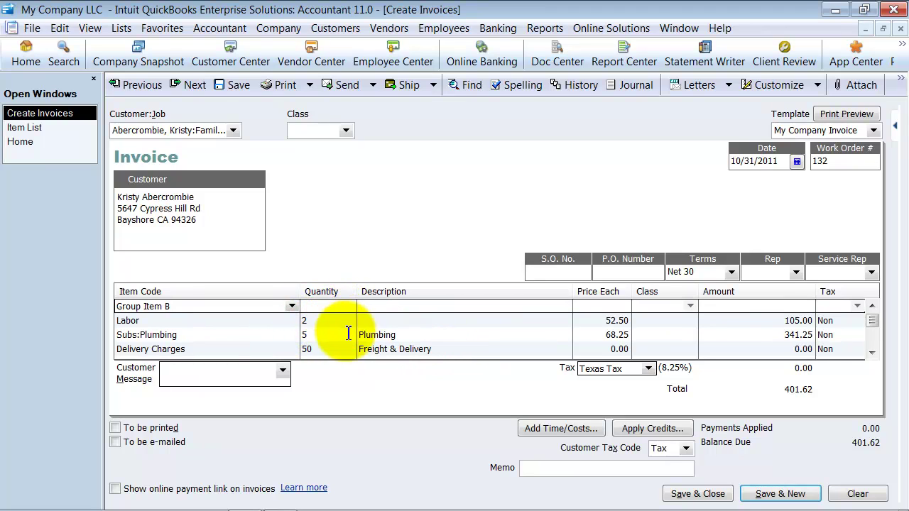
pyautogui.click(331, 306)
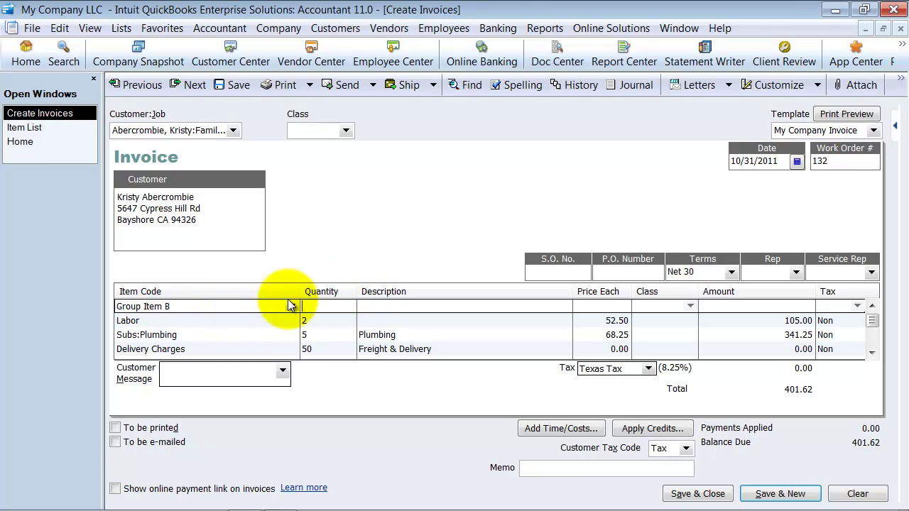
pyautogui.write('5')
pyautogui.press('Tab')
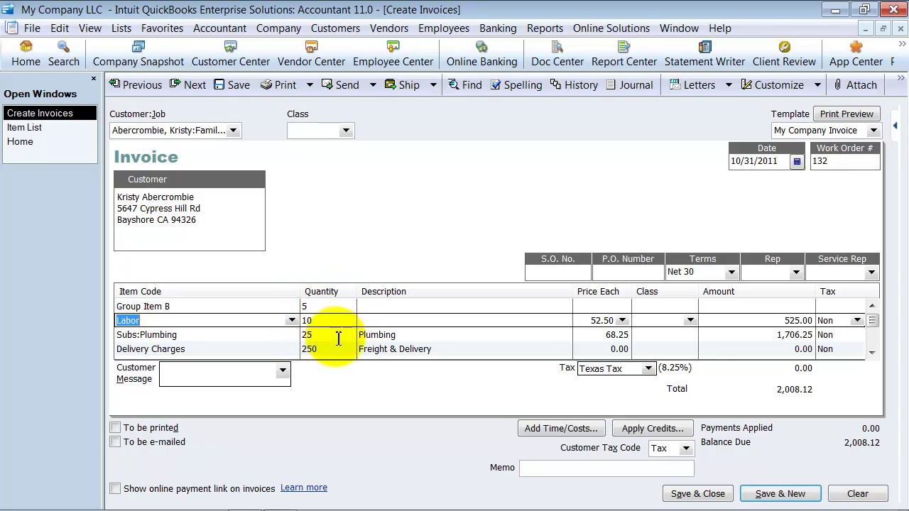
# - Clear the Delivery Charges quantity and price it at 250.00, making the total 2,233.12
pyautogui.scroll(-2, 342, 341)
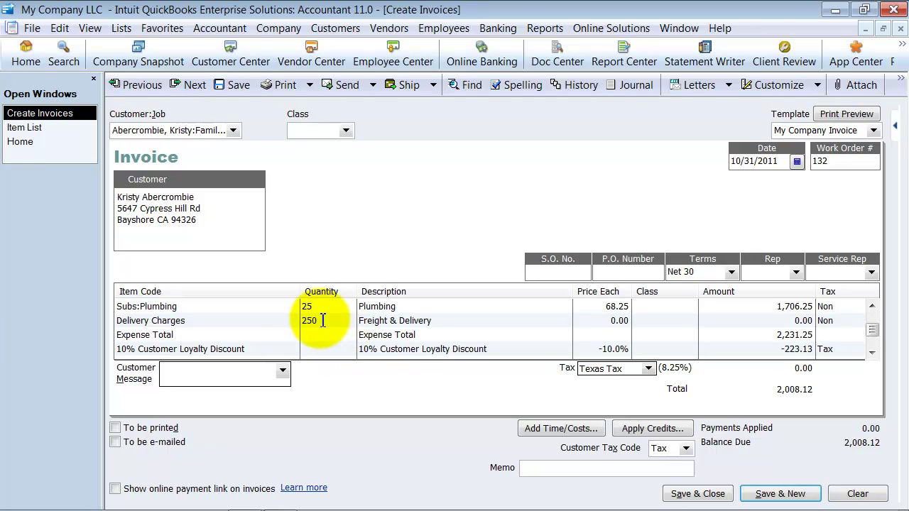
pyautogui.click(322, 321)
pyautogui.moveTo(321, 320); pyautogui.dragTo(245, 323)
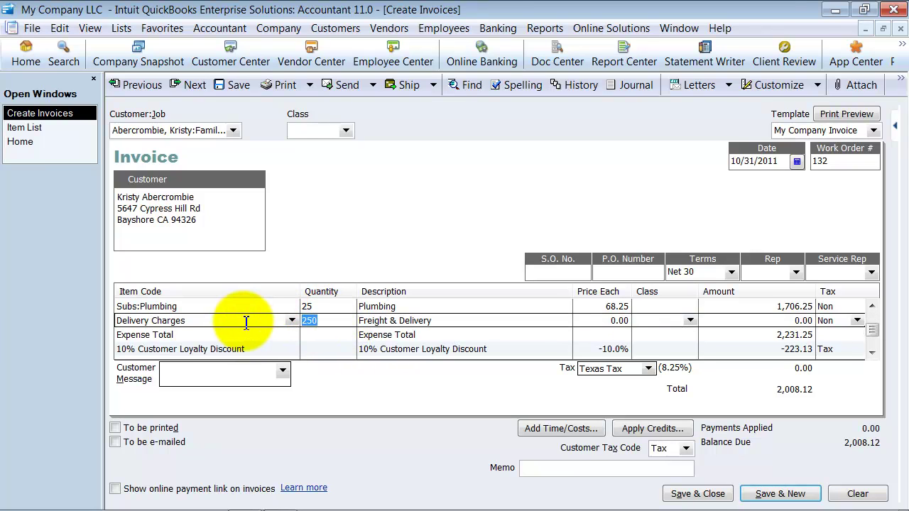
pyautogui.press('Delete')
pyautogui.press('Tab')
pyautogui.press('Tab')
pyautogui.write('250')
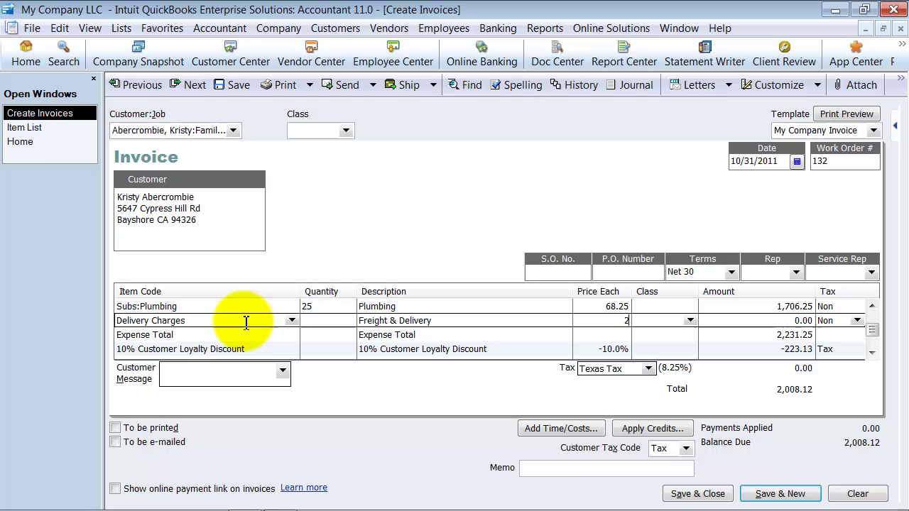
pyautogui.press('Tab')
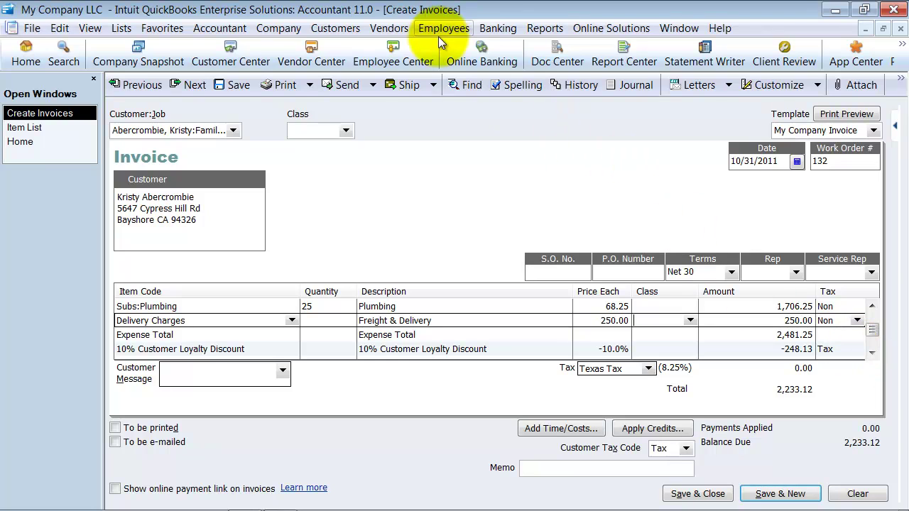
pyautogui.click(310, 85)
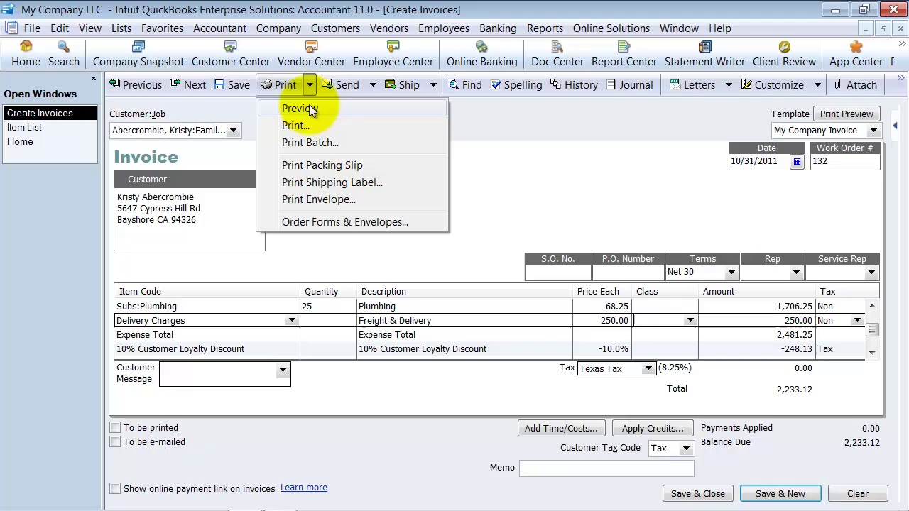
pyautogui.click(302, 110)
pyautogui.click(193, 305)
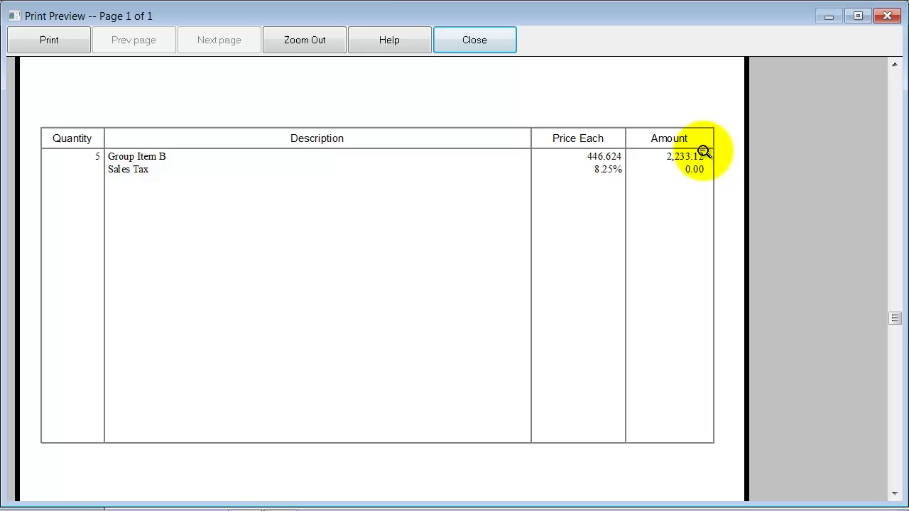
pyautogui.click(465, 37)
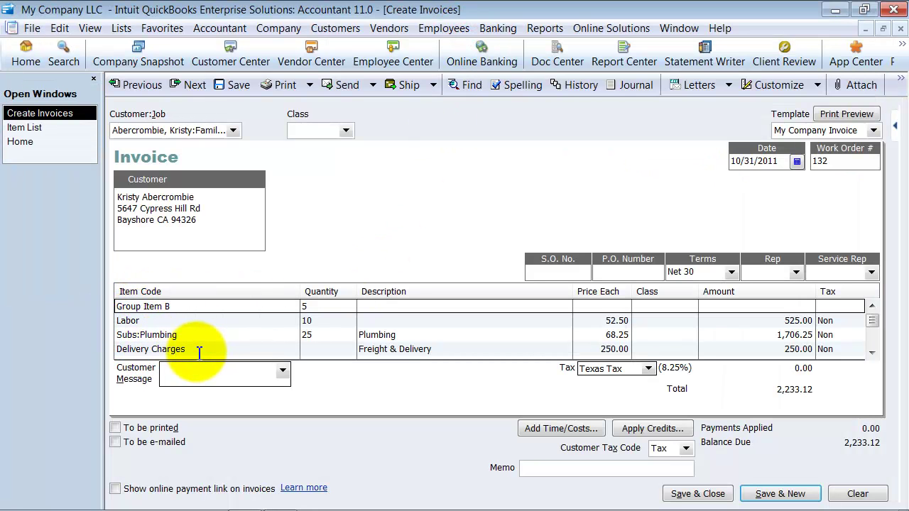
pyautogui.click(310, 85)
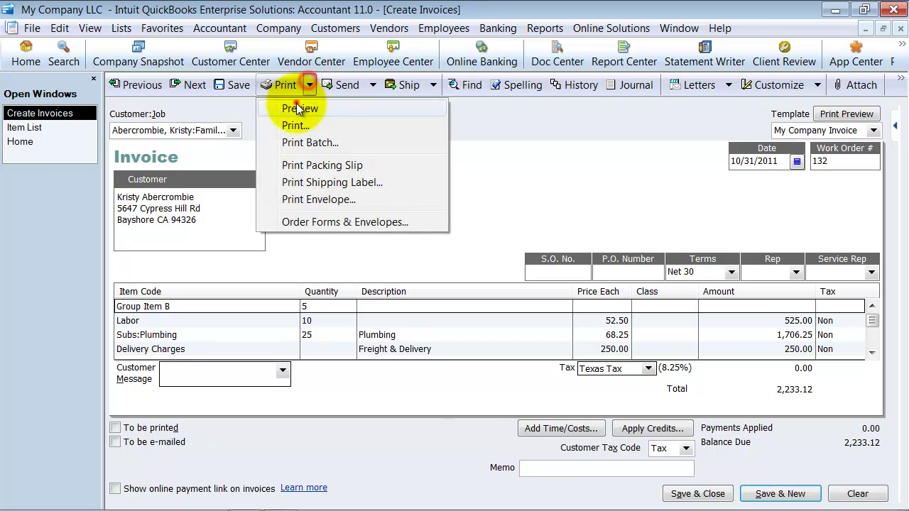
pyautogui.click(297, 105)
pyautogui.click(151, 248)
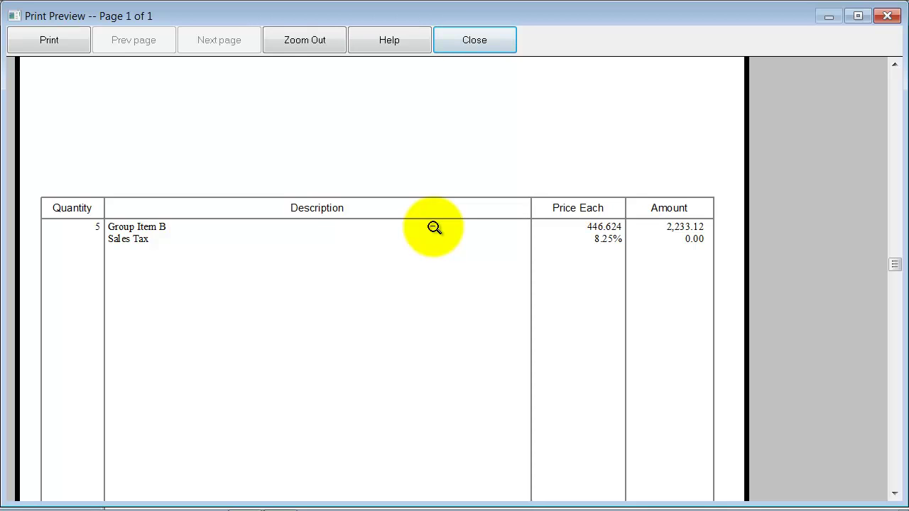
# - Set Group Item B to print its component items, then start blank invoice 133
pyautogui.click(502, 33)
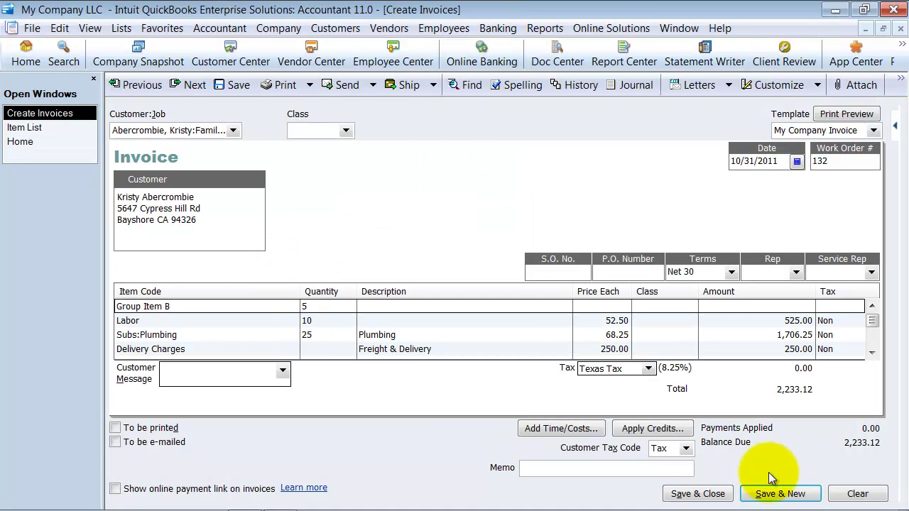
pyautogui.click(29, 127)
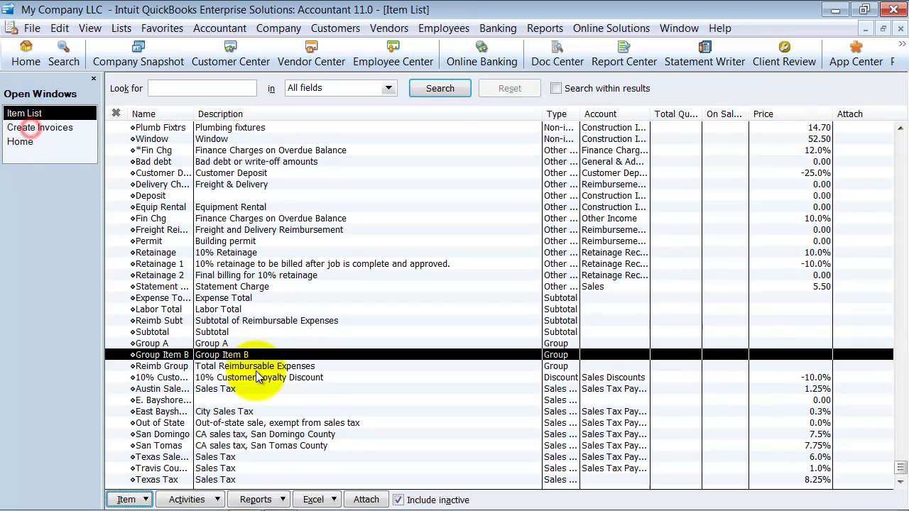
pyautogui.doubleClick(242, 355)
pyautogui.click(120, 267)
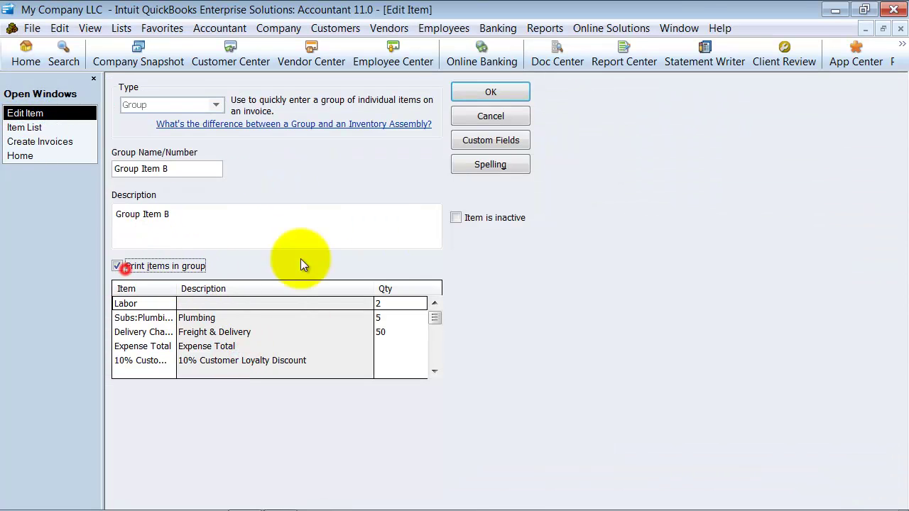
pyautogui.click(481, 93)
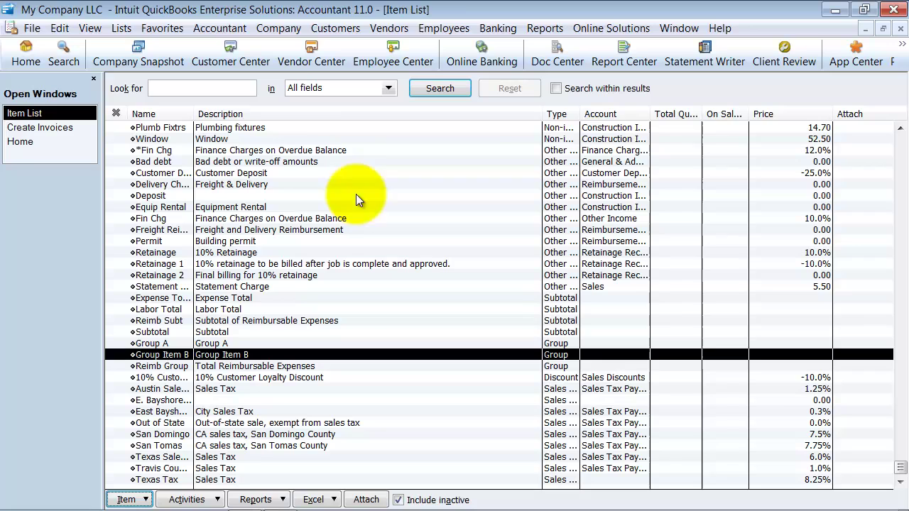
pyautogui.click(59, 129)
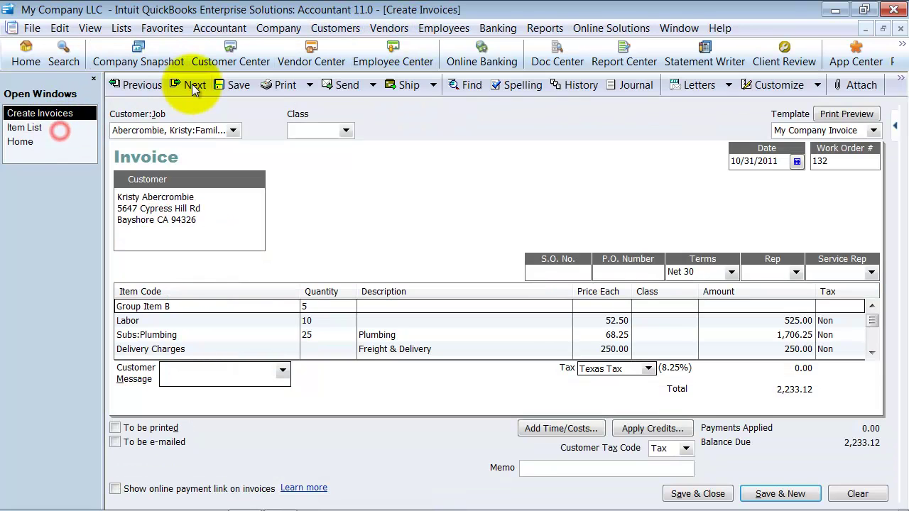
pyautogui.click(192, 84)
# - Bill the customer's Remodel job for Group Item B, skipping estimates, totalling 401.62
pyautogui.click(233, 130)
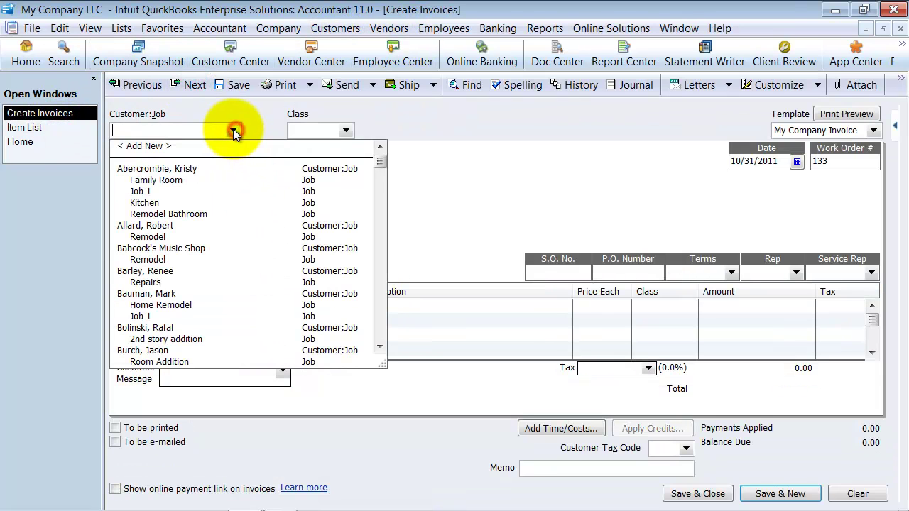
pyautogui.click(148, 237)
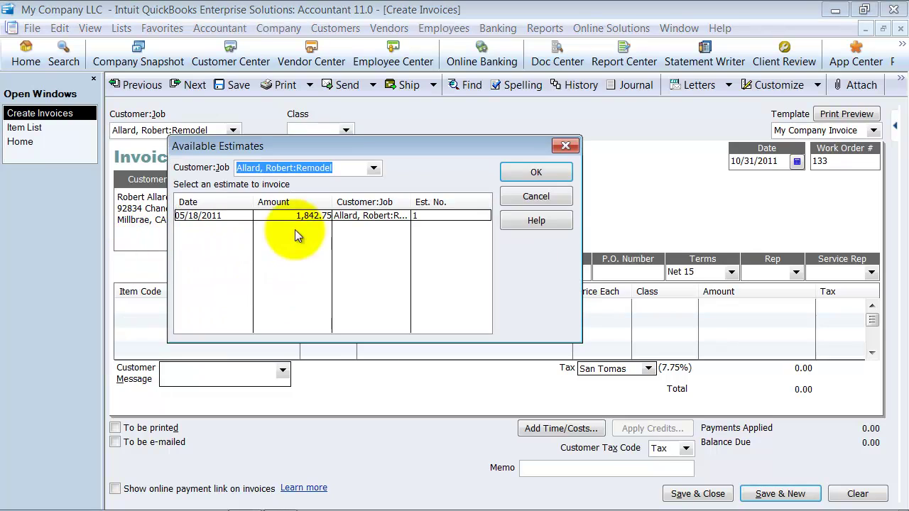
pyautogui.click(558, 195)
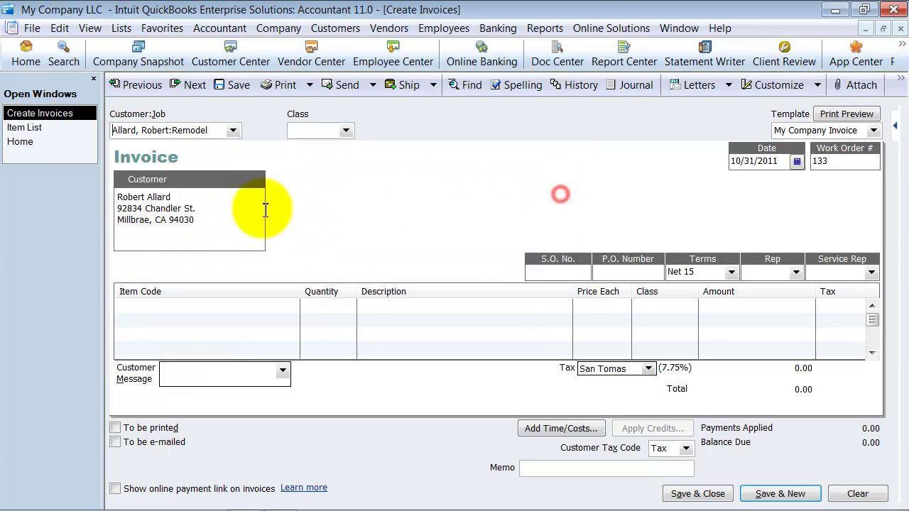
pyautogui.click(189, 306)
pyautogui.write('Group A')
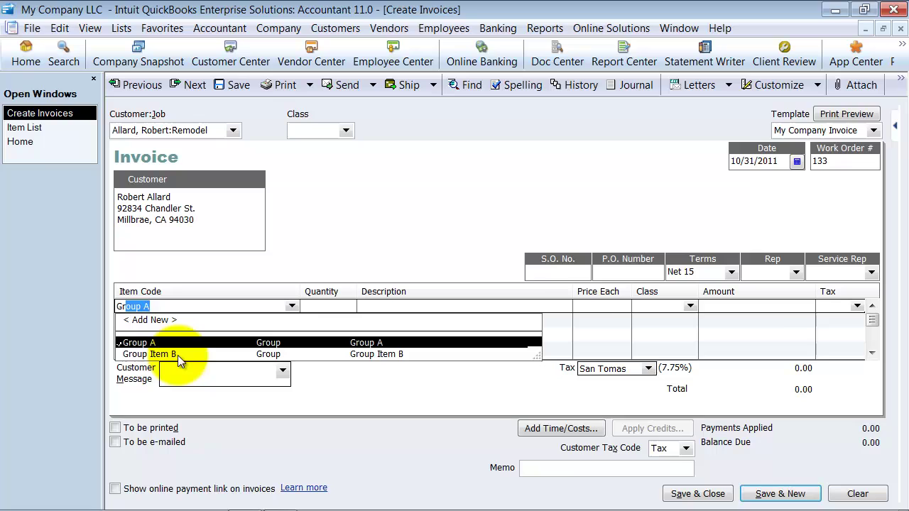
pyautogui.click(178, 355)
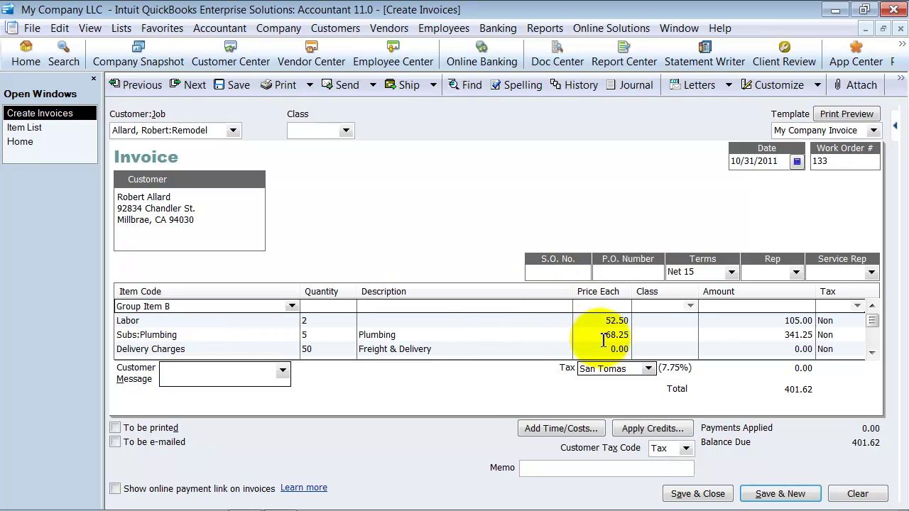
pyautogui.scroll(-1, 603, 341)
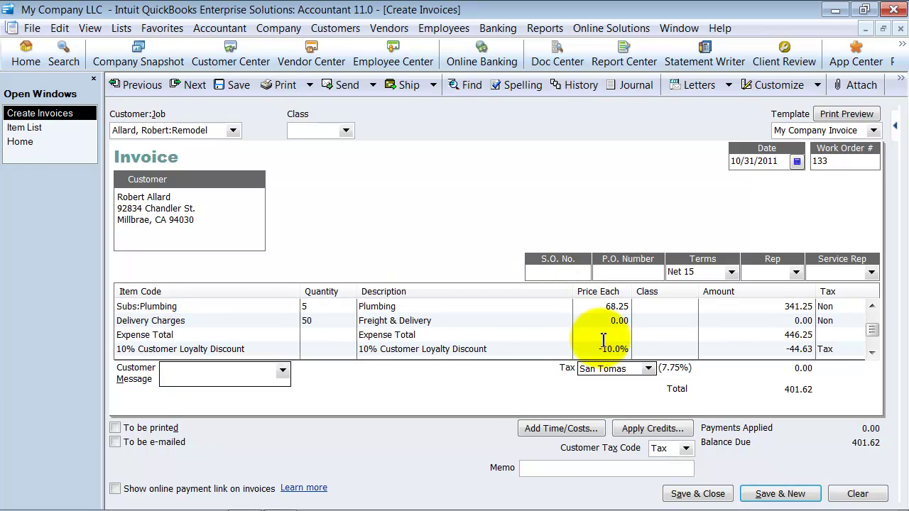
# - Preview invoice 133 as printed, zooming in on the component lines
pyautogui.click(309, 88)
pyautogui.click(301, 107)
pyautogui.click(189, 327)
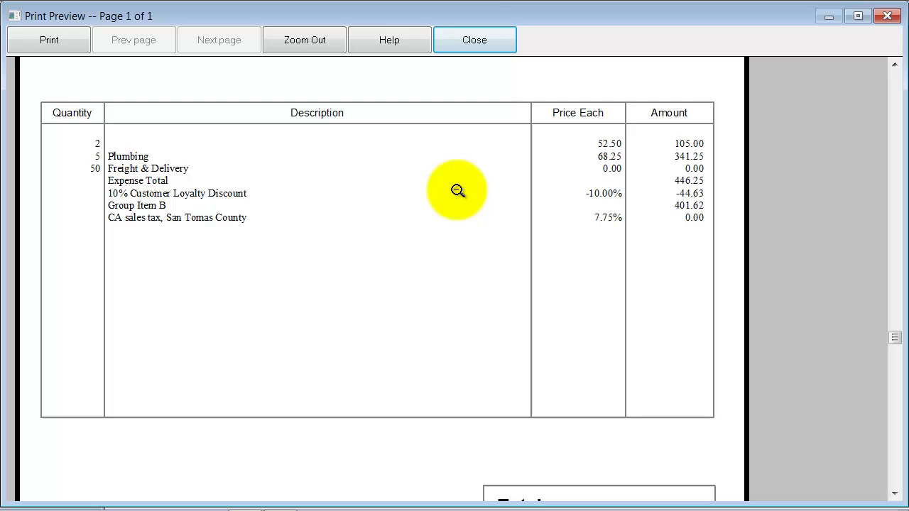
pyautogui.click(483, 40)
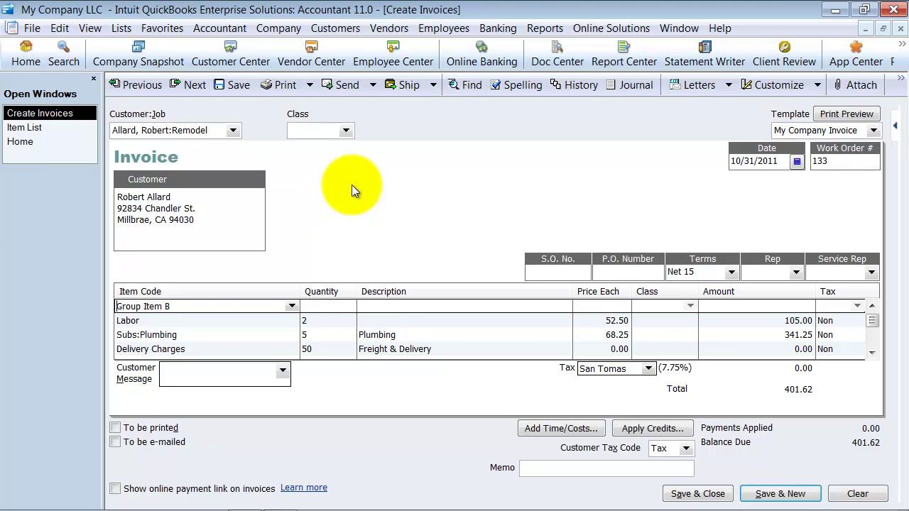
# - Insert a Subs:Drywall line of quantity 2 above Subs:Plumbing, totalling 543.37
pyautogui.click(215, 340)
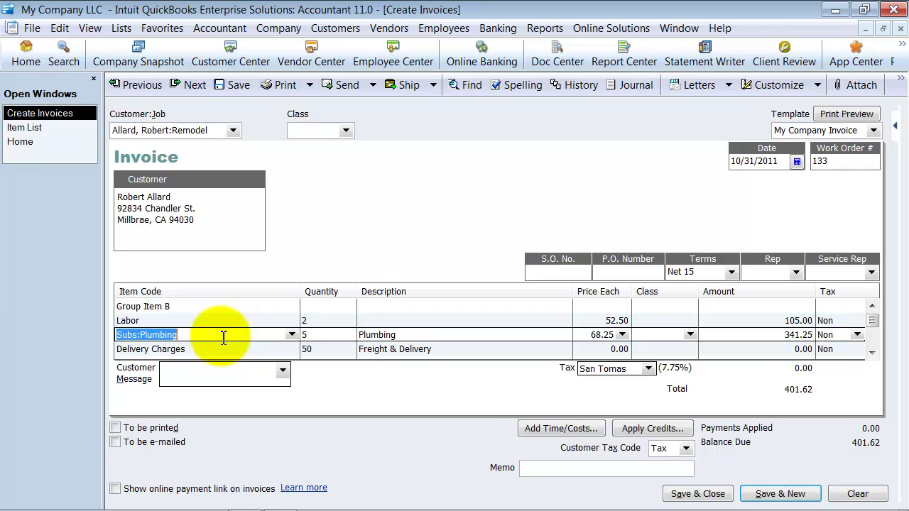
pyautogui.press('ctrl+Insert')
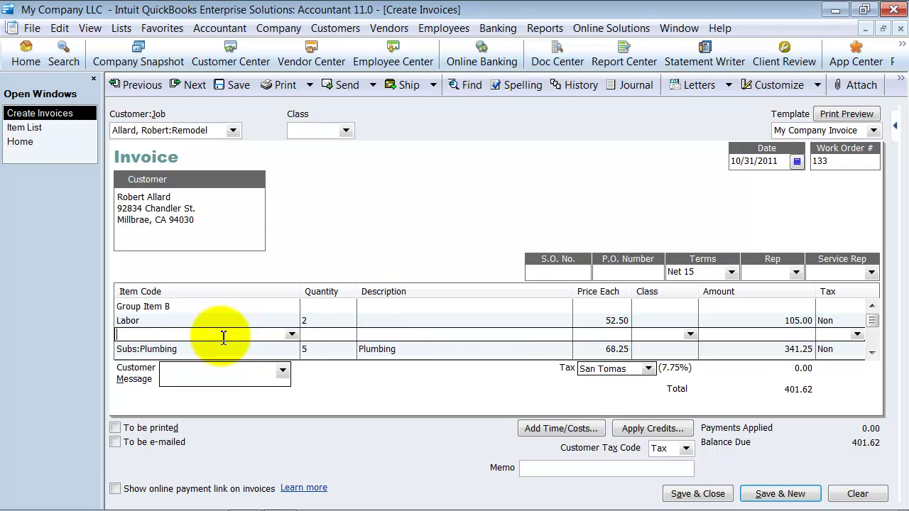
pyautogui.click(291, 334)
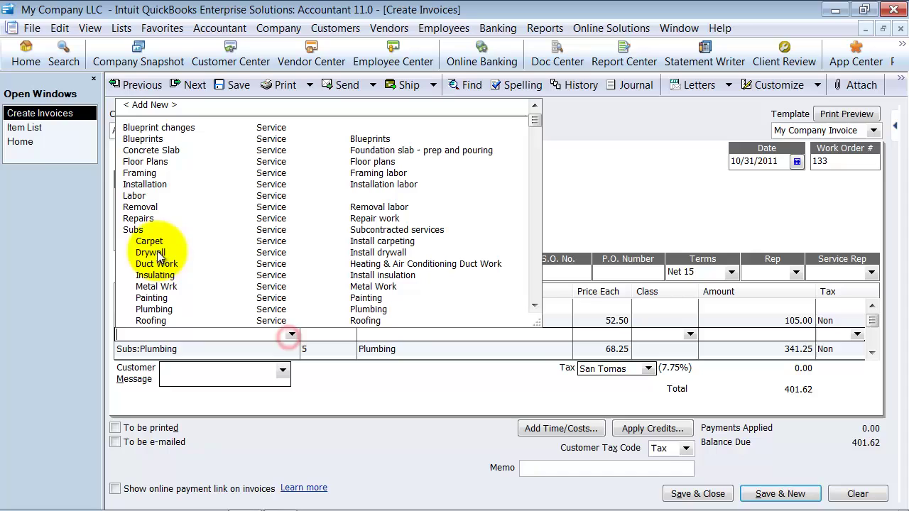
pyautogui.click(153, 249)
pyautogui.click(307, 335)
pyautogui.write('2')
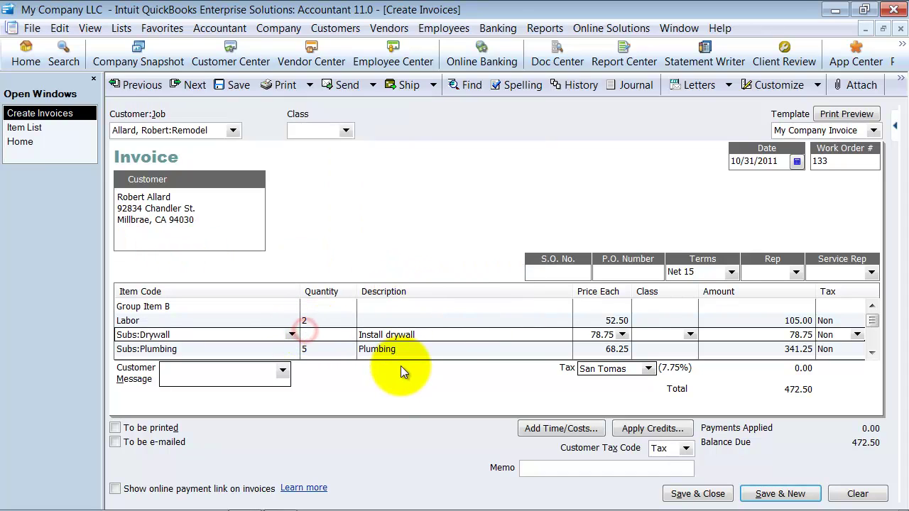
pyautogui.press('Tab')
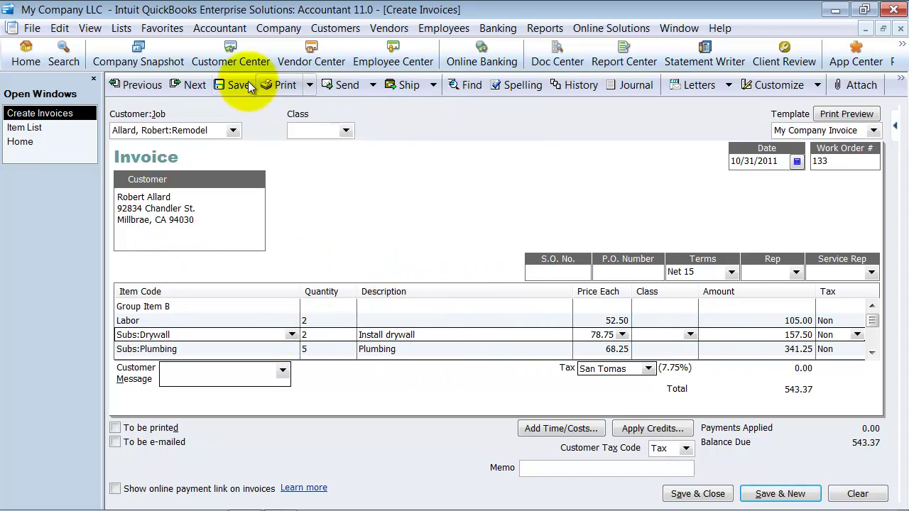
# - Preview invoice 133 as printed, zooming in on the line items
pyautogui.click(310, 85)
pyautogui.click(286, 110)
pyautogui.click(228, 317)
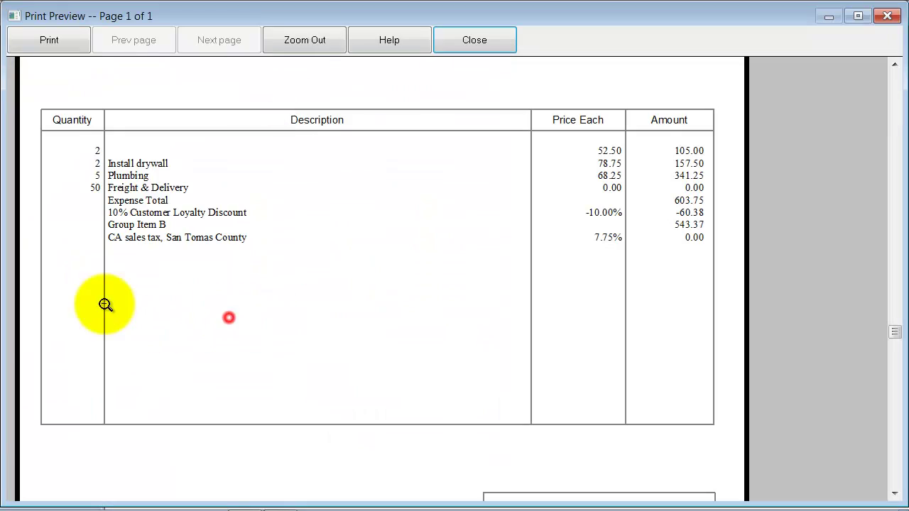
# - On invoice 132, insert a Subs:Drywall line of quantity 5 above Subs:Plumbing
pyautogui.click(471, 44)
pyautogui.click(131, 84)
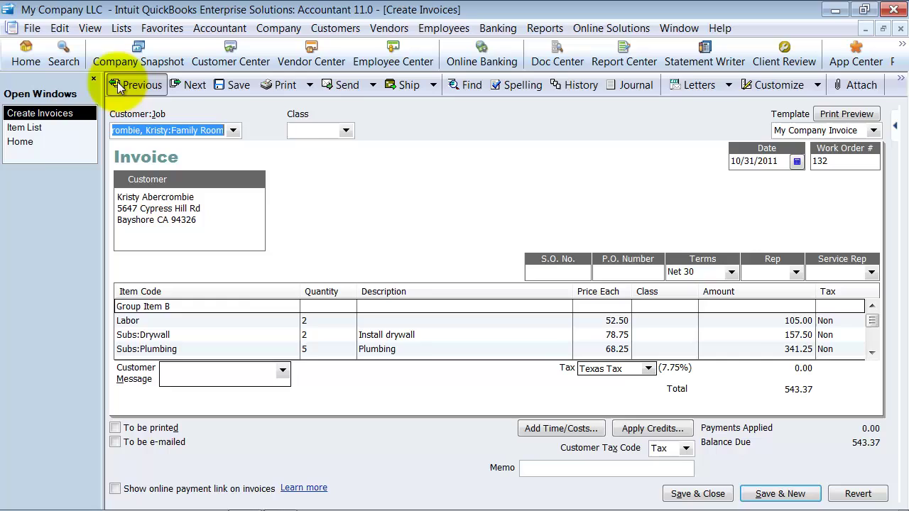
pyautogui.click(167, 334)
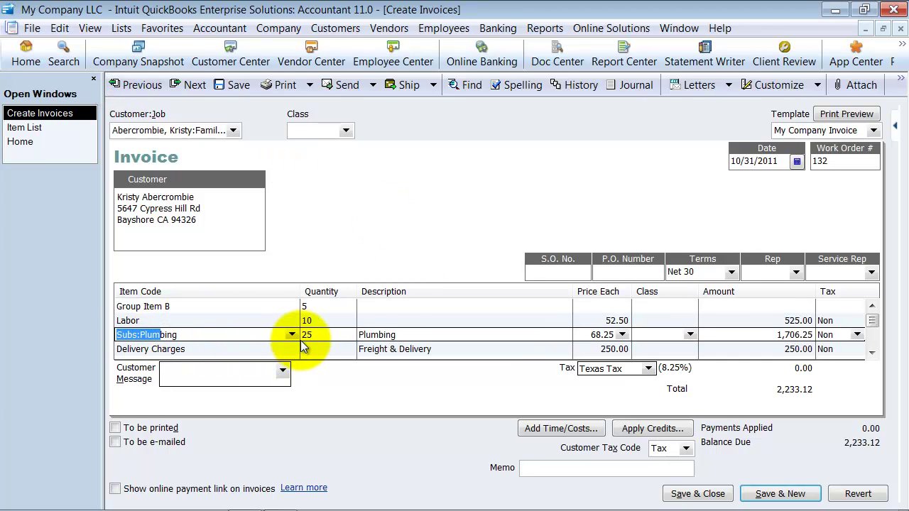
pyautogui.press('ctrl+Insert')
pyautogui.write('Subs:Drywall')
pyautogui.press('Tab')
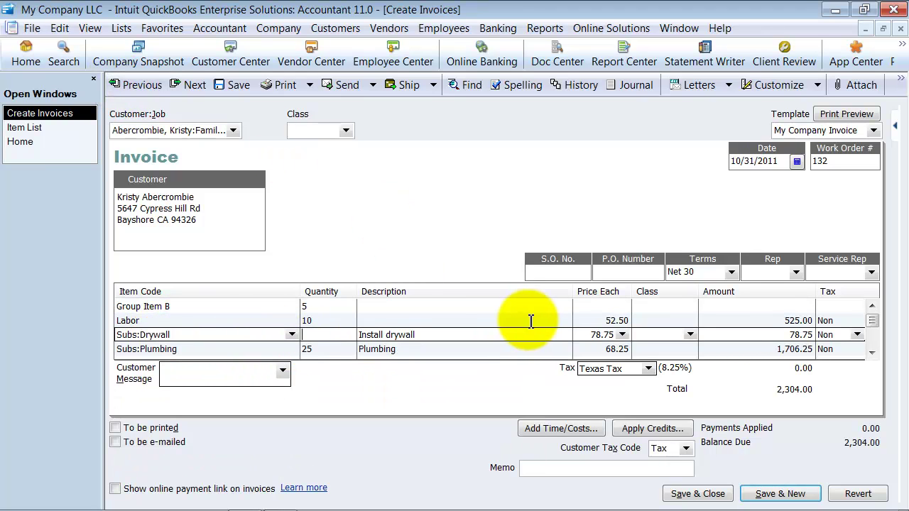
pyautogui.click(325, 335)
pyautogui.write('5')
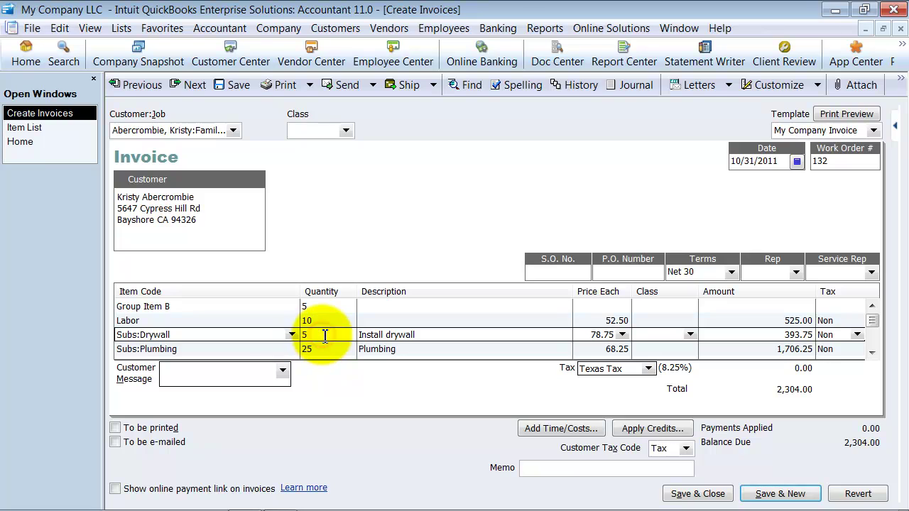
# - Preview invoice 132 as printed, zooming in on the item table
pyautogui.click(310, 85)
pyautogui.click(292, 108)
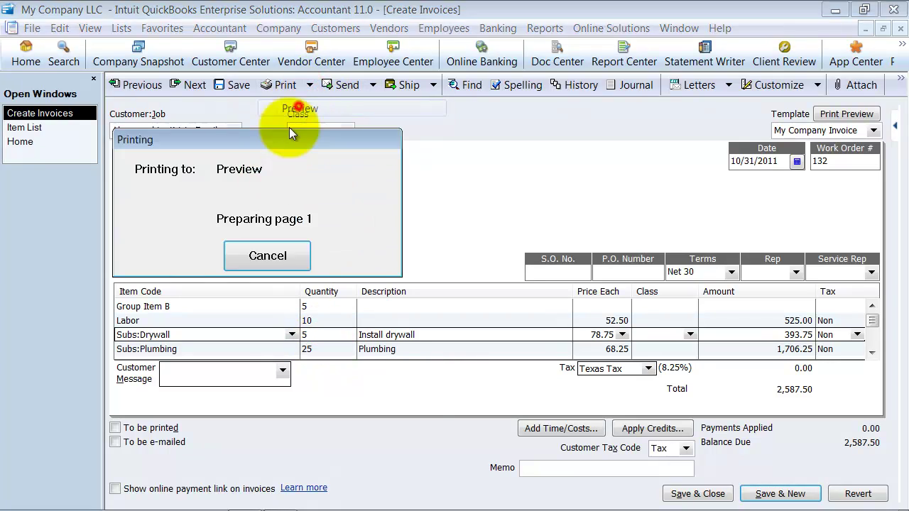
pyautogui.click(182, 286)
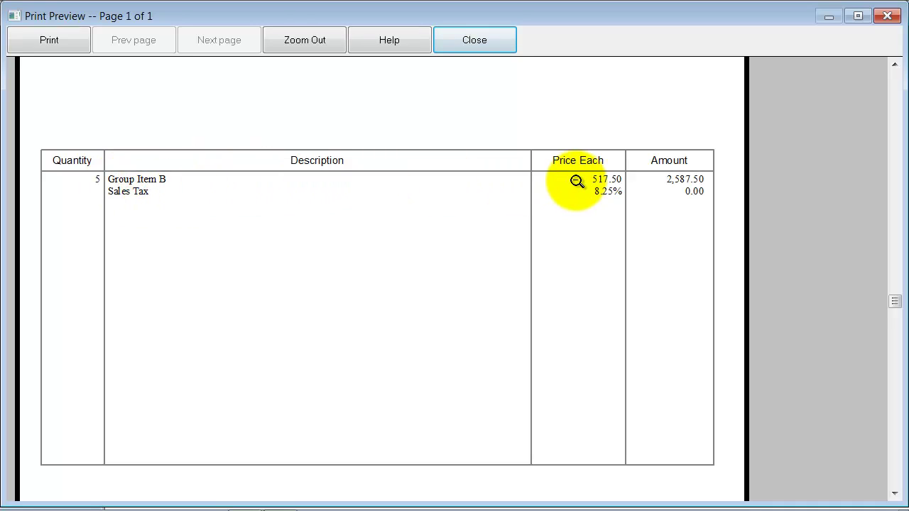
pyautogui.click(496, 34)
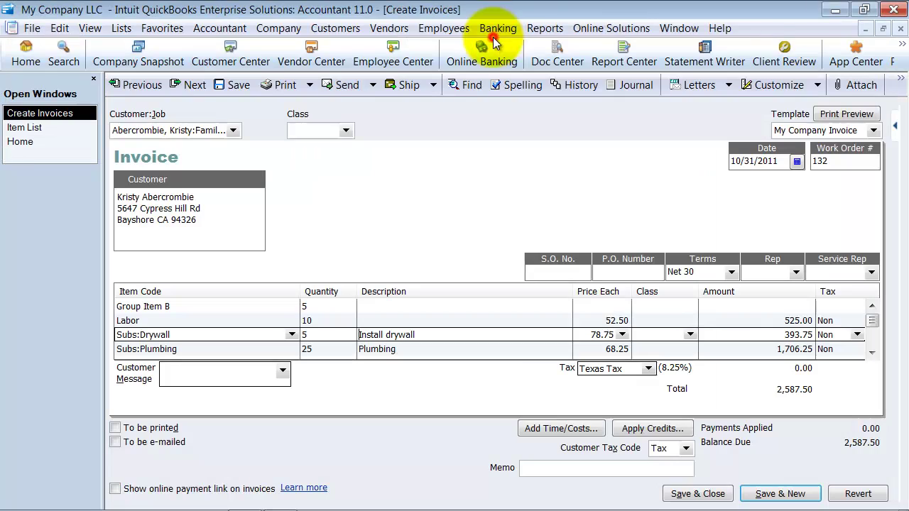